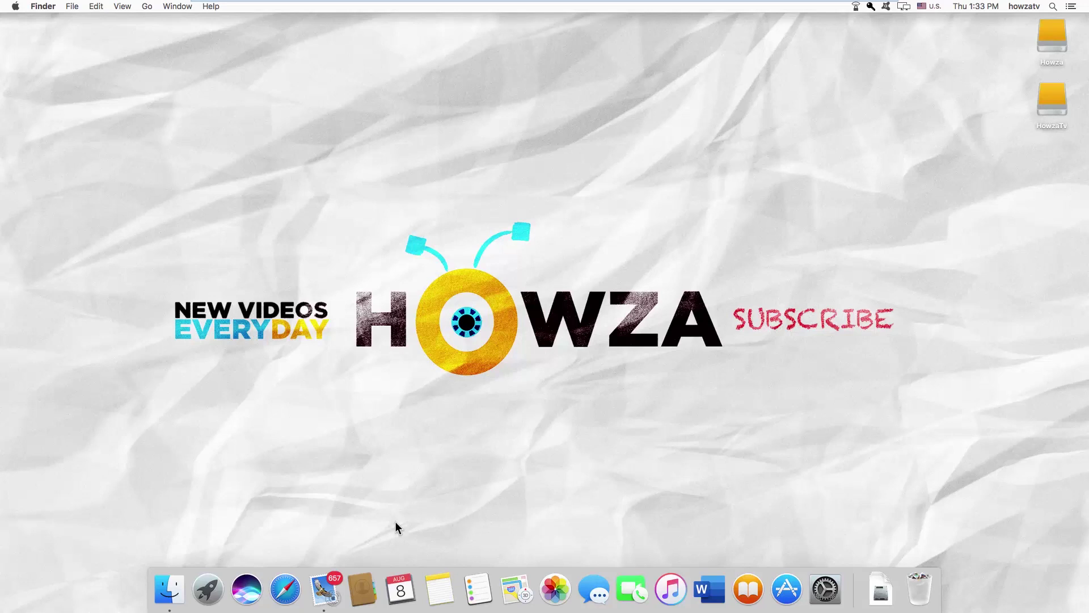
- Search Launchpad for Google Chrome, drag it into the Dock, then dismiss Launchpad
{"action": "left_click", "coordinate": [209, 590]}
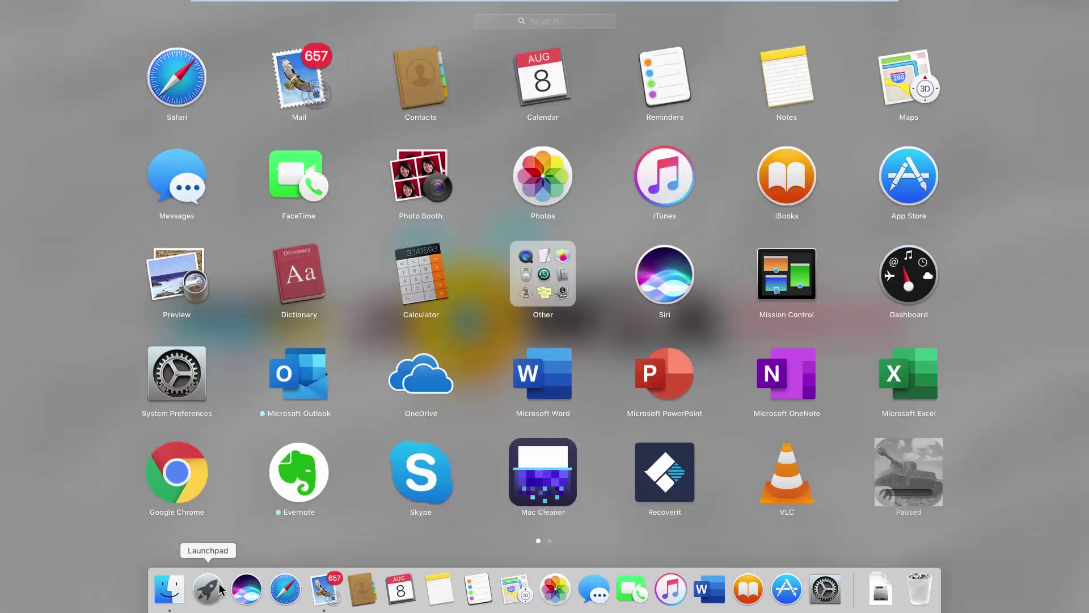
{"action": "left_click", "coordinate": [553, 23]}
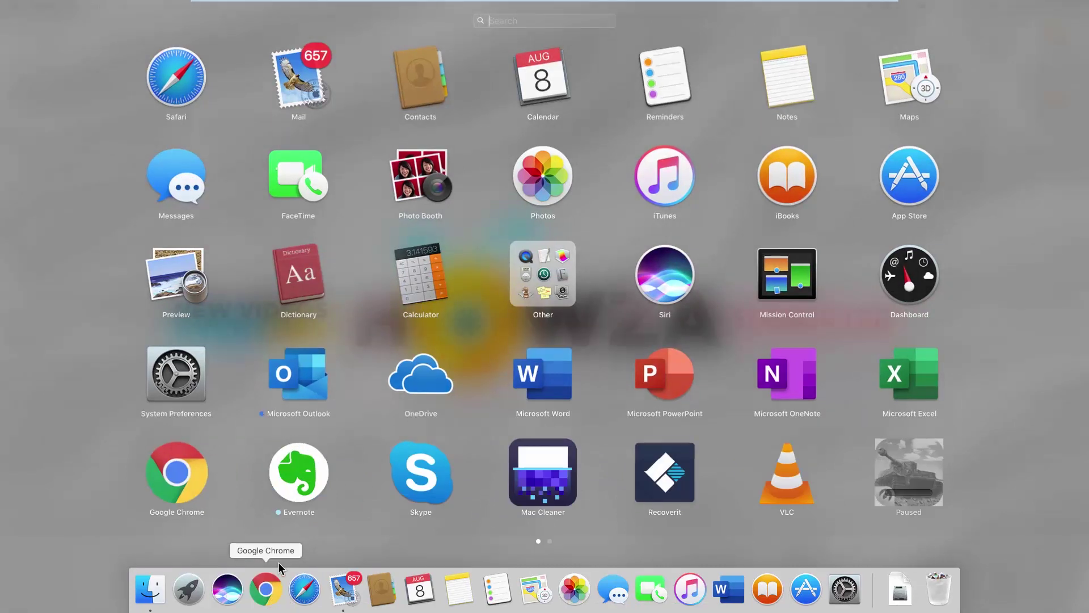
{"action": "key", "text": "Escape"}
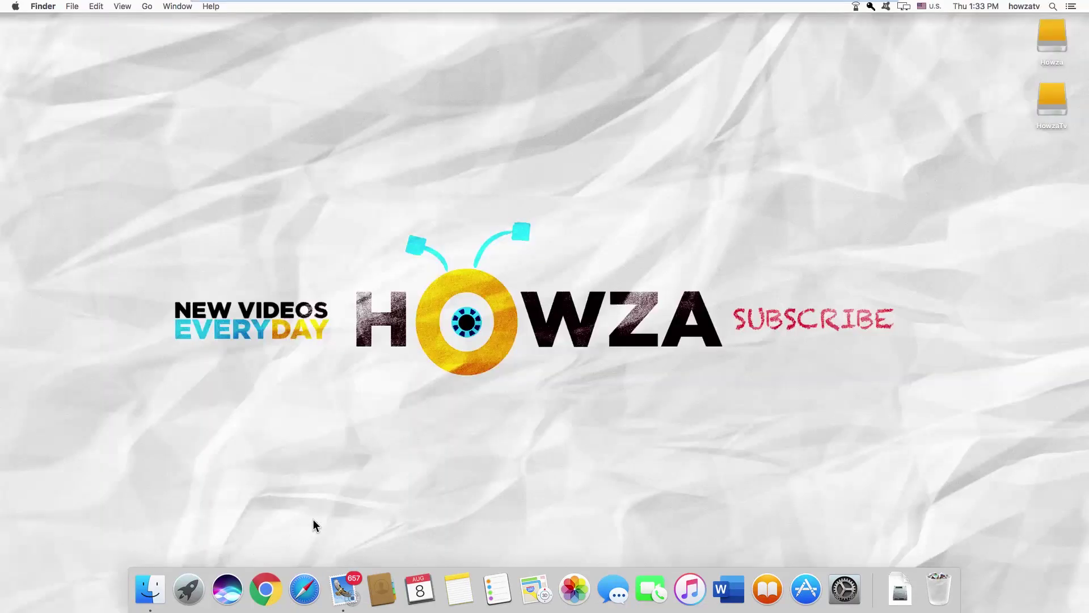
- Drag Google Chrome from a Finder Applications window into the Dock, then close that window
{"action": "left_click", "coordinate": [150, 587]}
{"action": "left_click", "coordinate": [231, 193]}
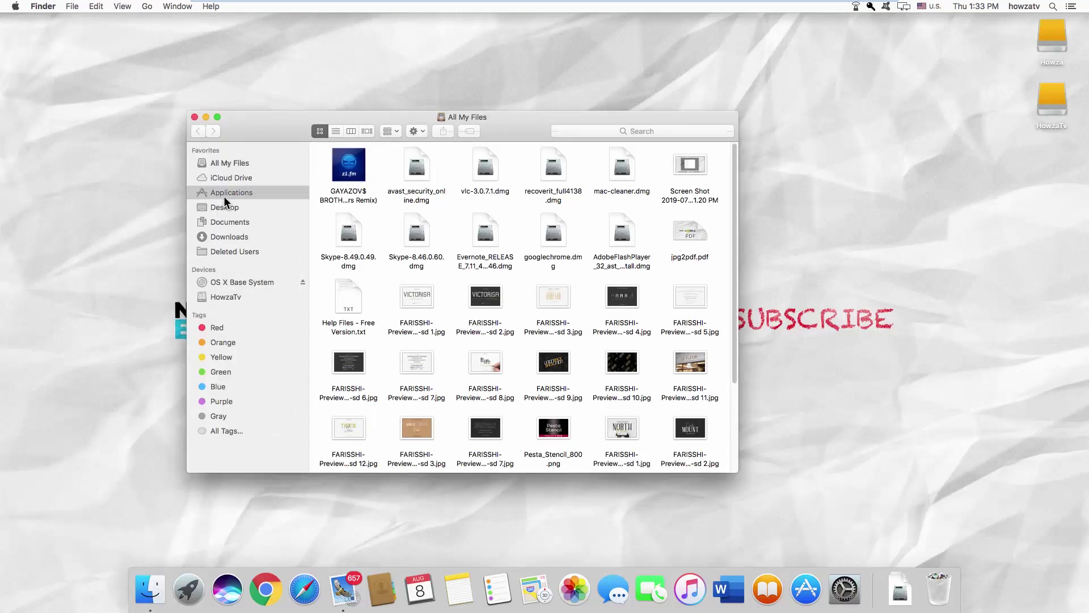
{"action": "mouse_move", "coordinate": [359, 323]}
{"action": "left_mouse_down"}
{"action": "mouse_move", "coordinate": [341, 534]}
{"action": "mouse_move", "coordinate": [324, 587]}
{"action": "left_mouse_up"}
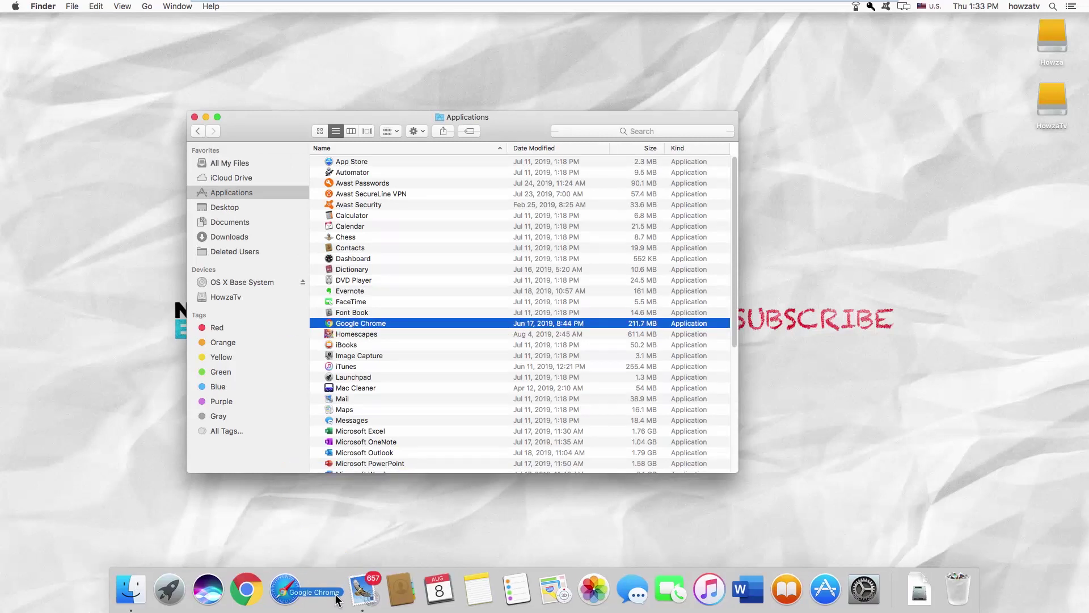
{"action": "left_click", "coordinate": [379, 519]}
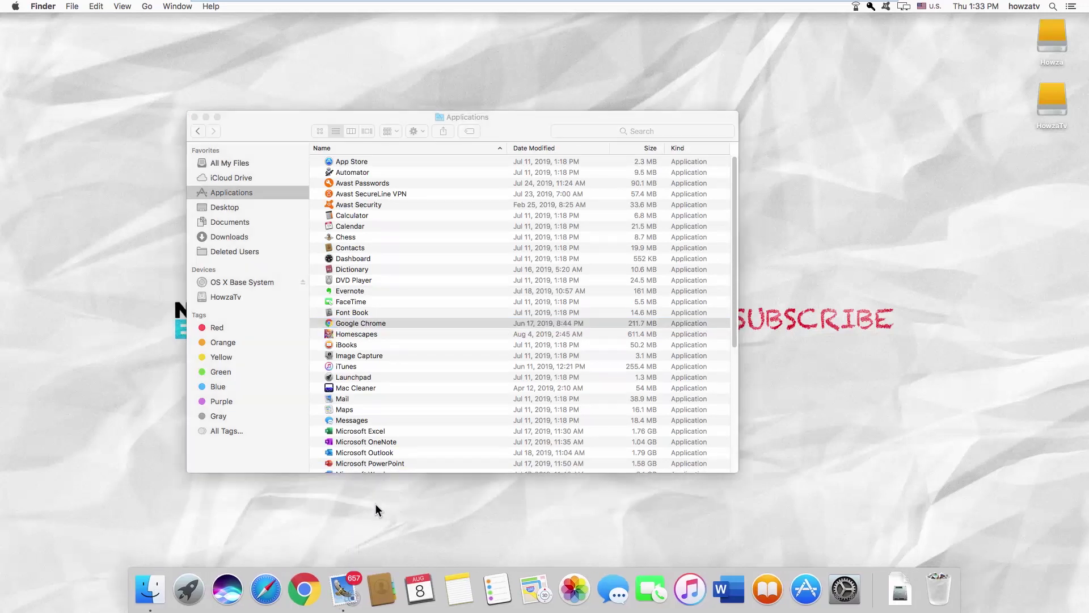
{"action": "left_click", "coordinate": [195, 118]}
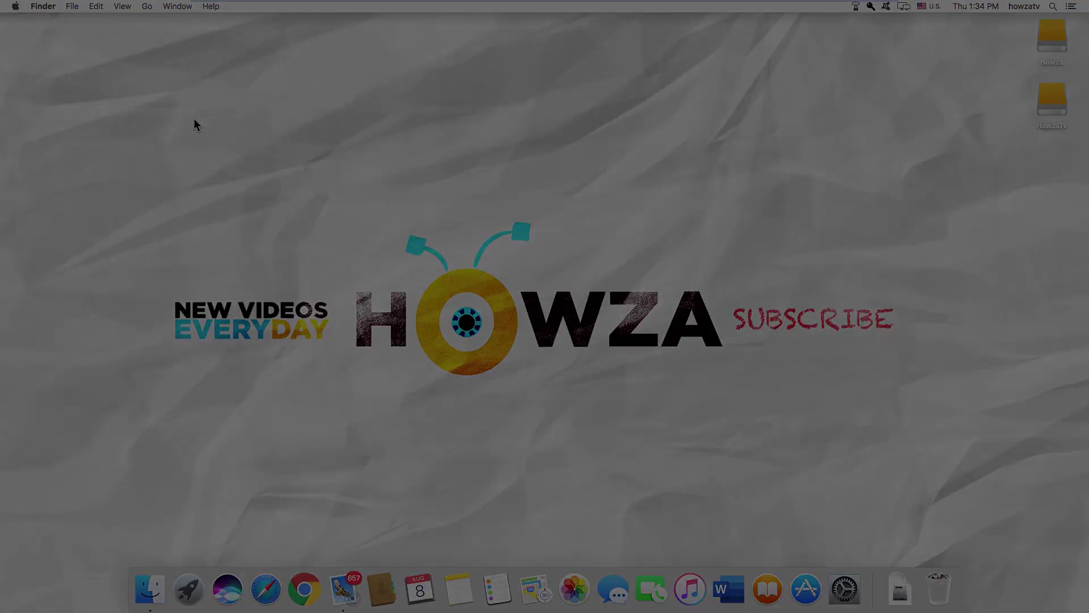